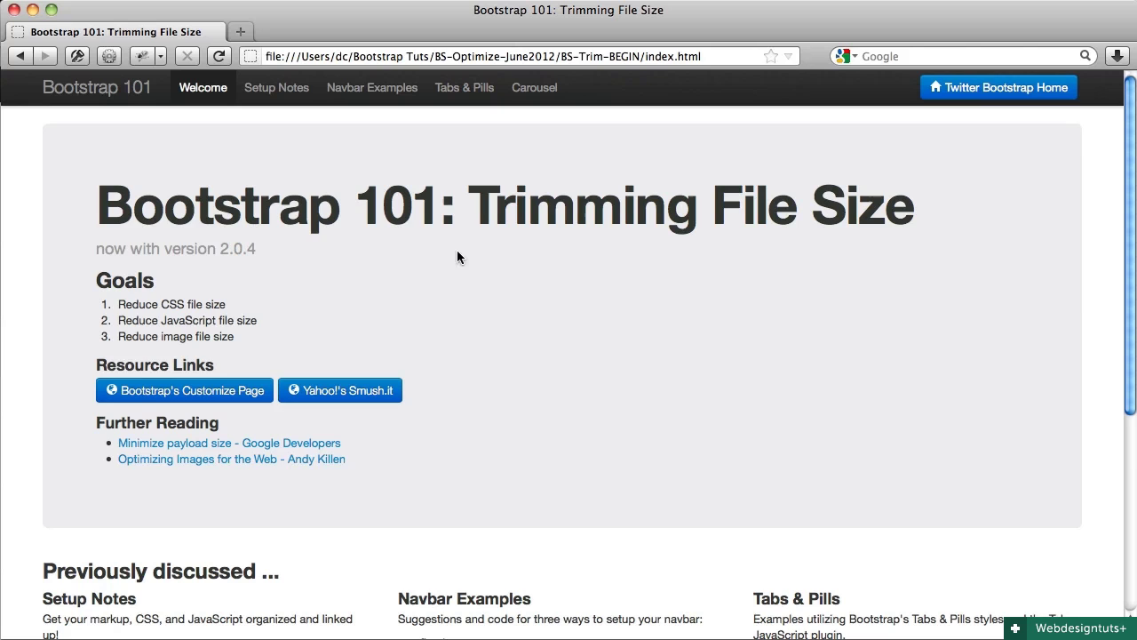
Step: View the Yahoo! Smush.it page in Safari and the site's Carousel page in Firefox
scroll(252, 266, "down", 3)
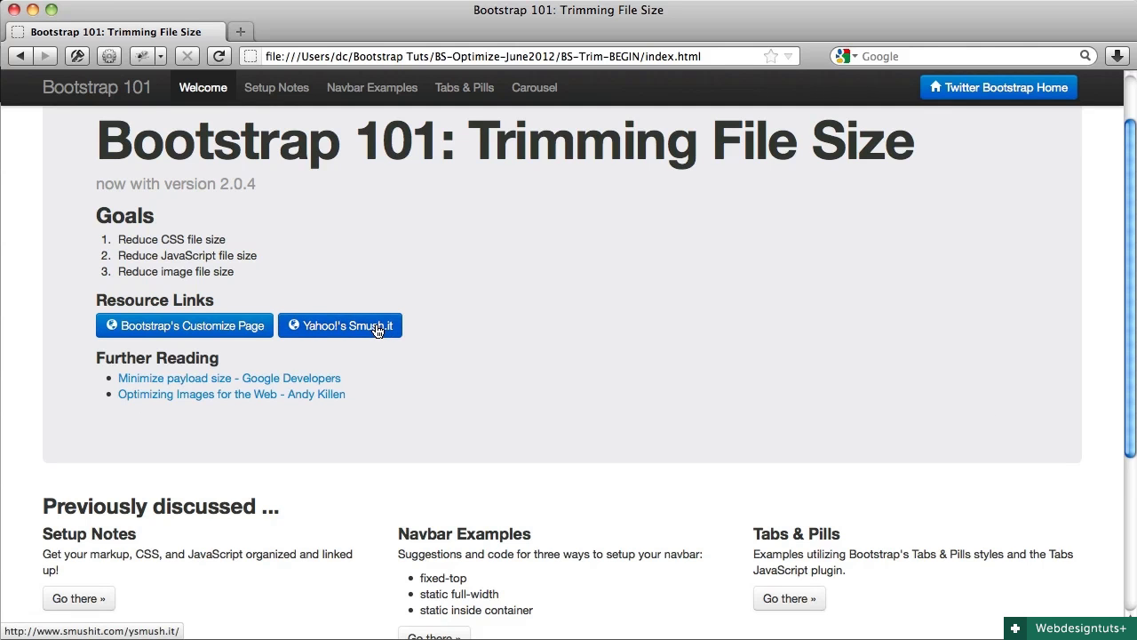
key("super+Tab")
key("super+Tab")
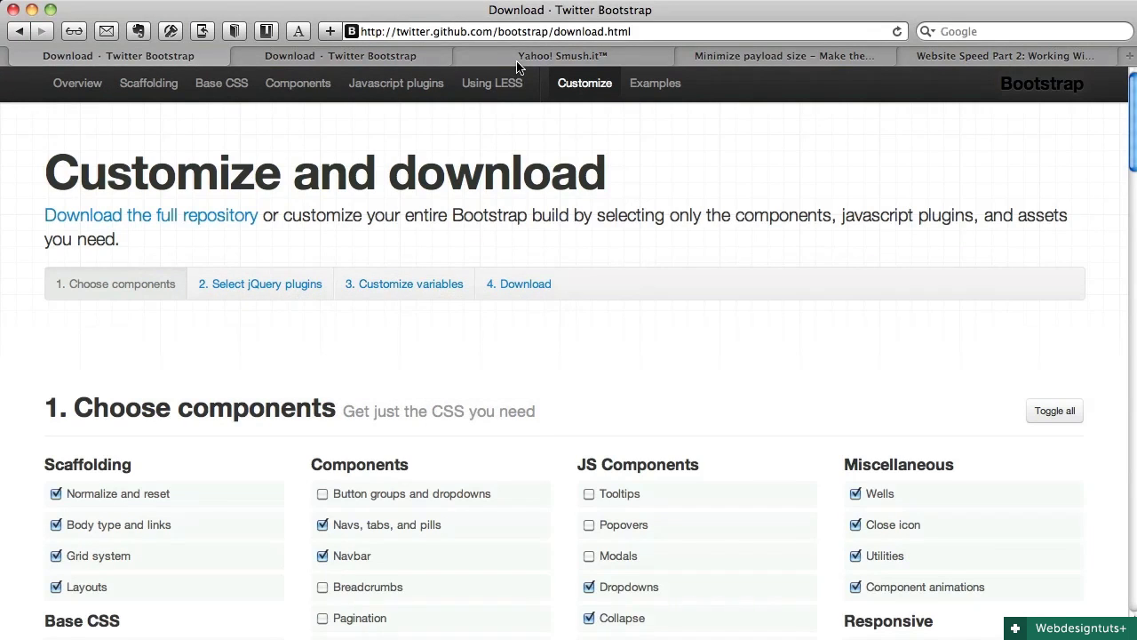
left_click(518, 61)
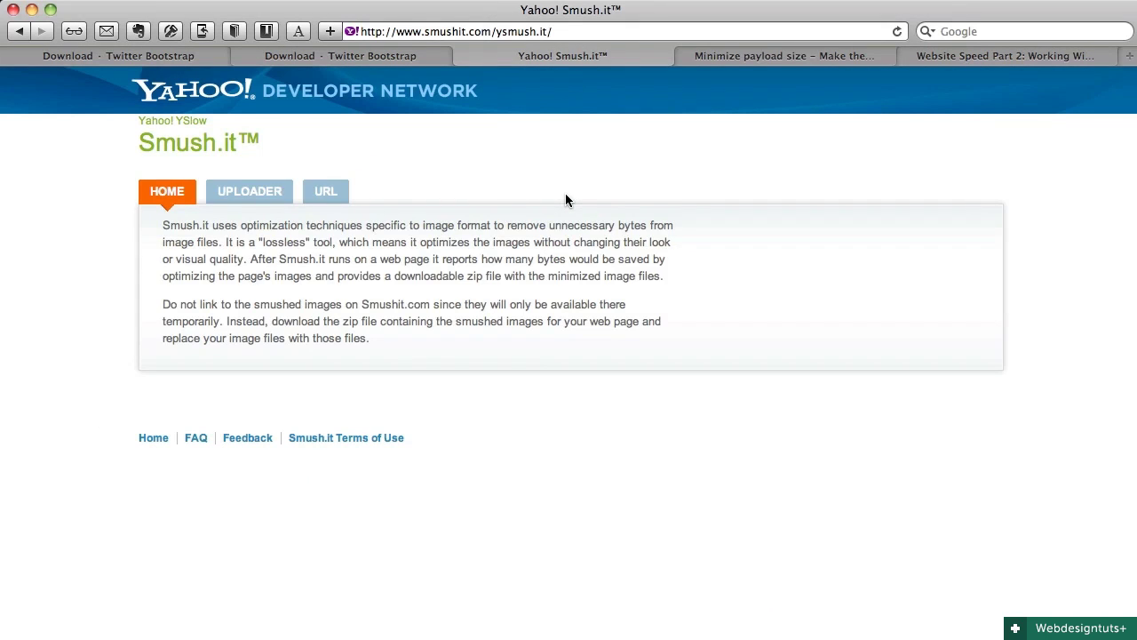
key("super+Tab")
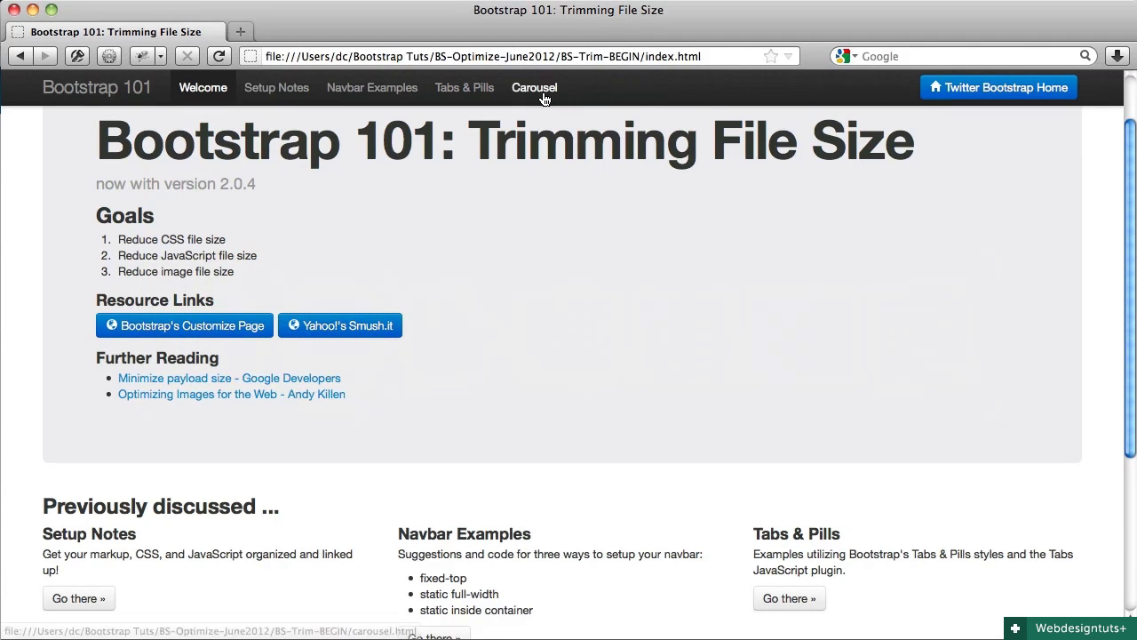
left_click(544, 91)
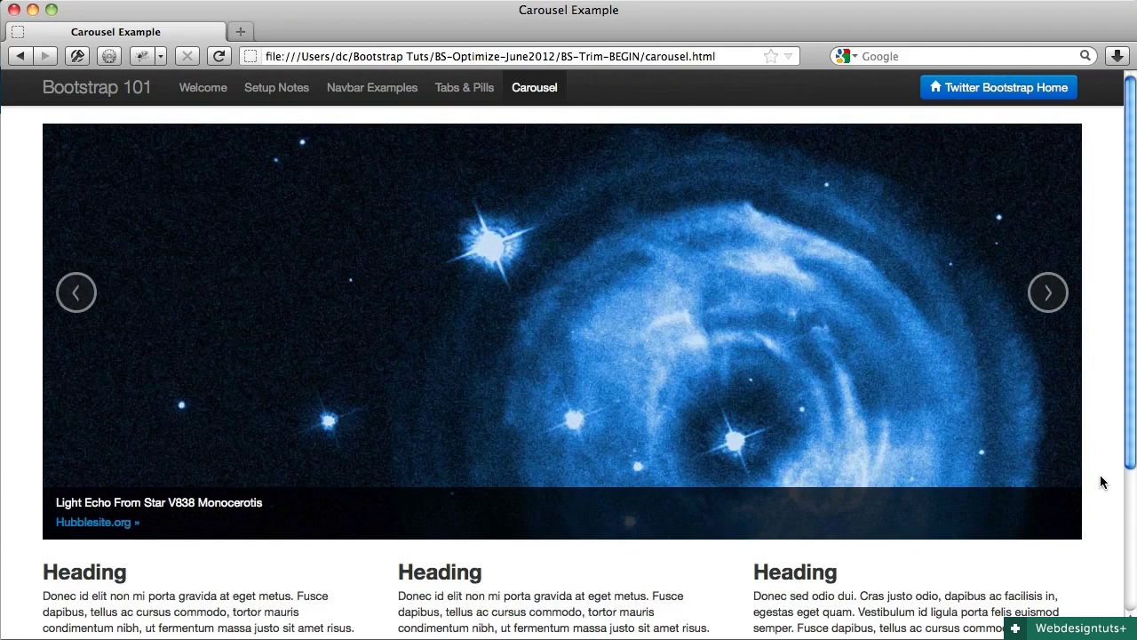
Step: Switch to Finder and select antennae.jpg, carina.jpg, echo.jpg and ngc5866.jpg in the img folder of BS-Trim-BEGIN
key("super+Tab")
key("super+Tab")
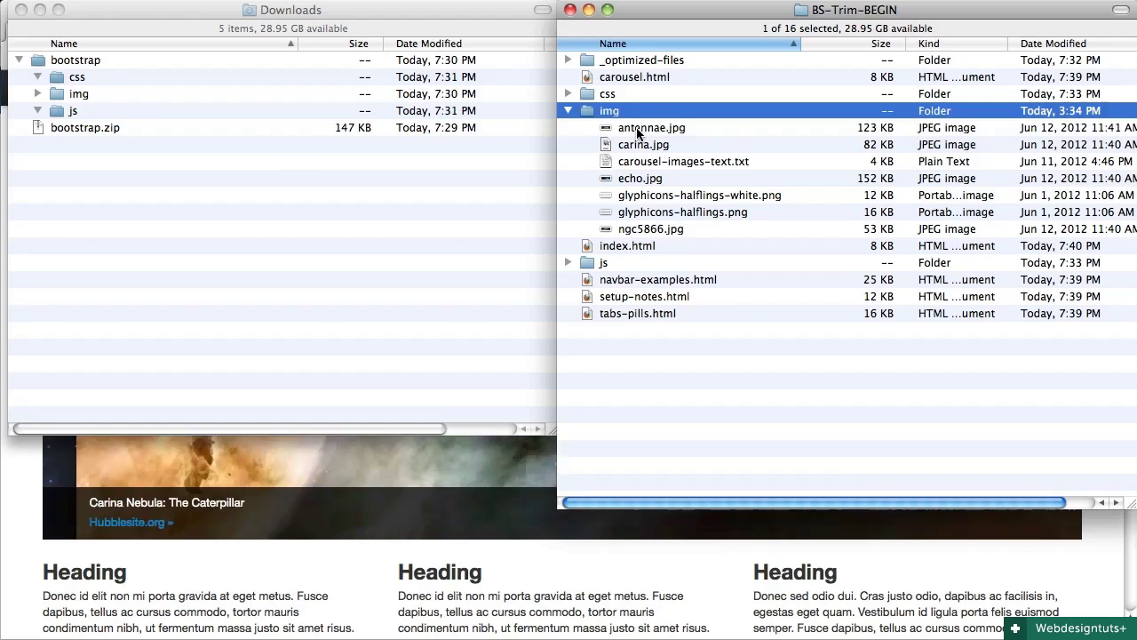
left_click(743, 127)
left_click(660, 149, "super")
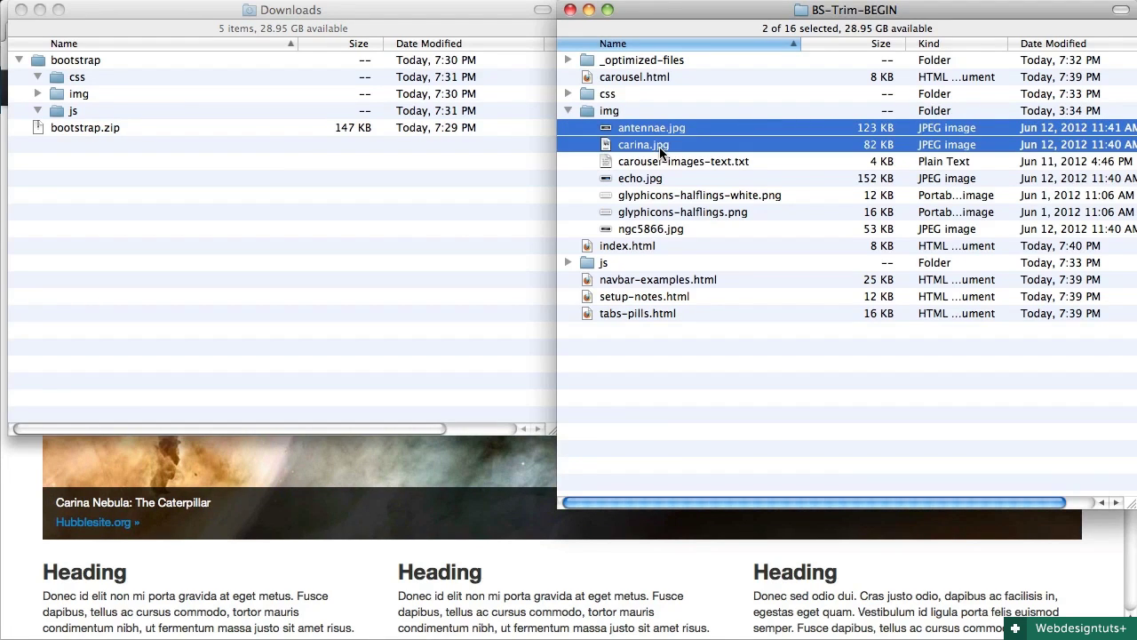
left_click(650, 178, "super")
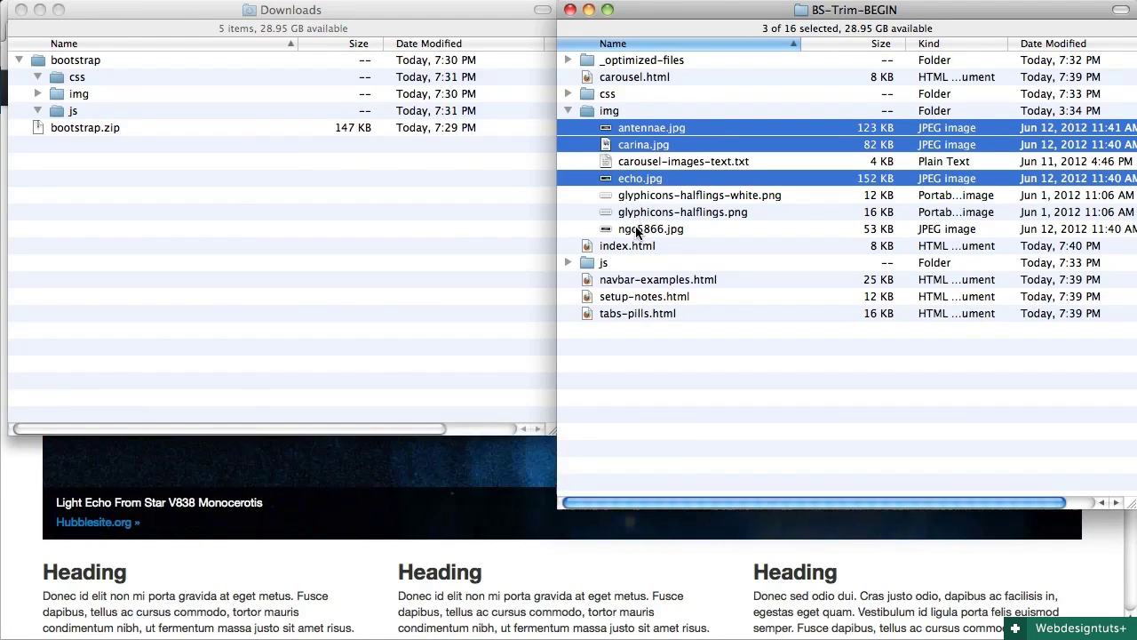
left_click(639, 230, "super")
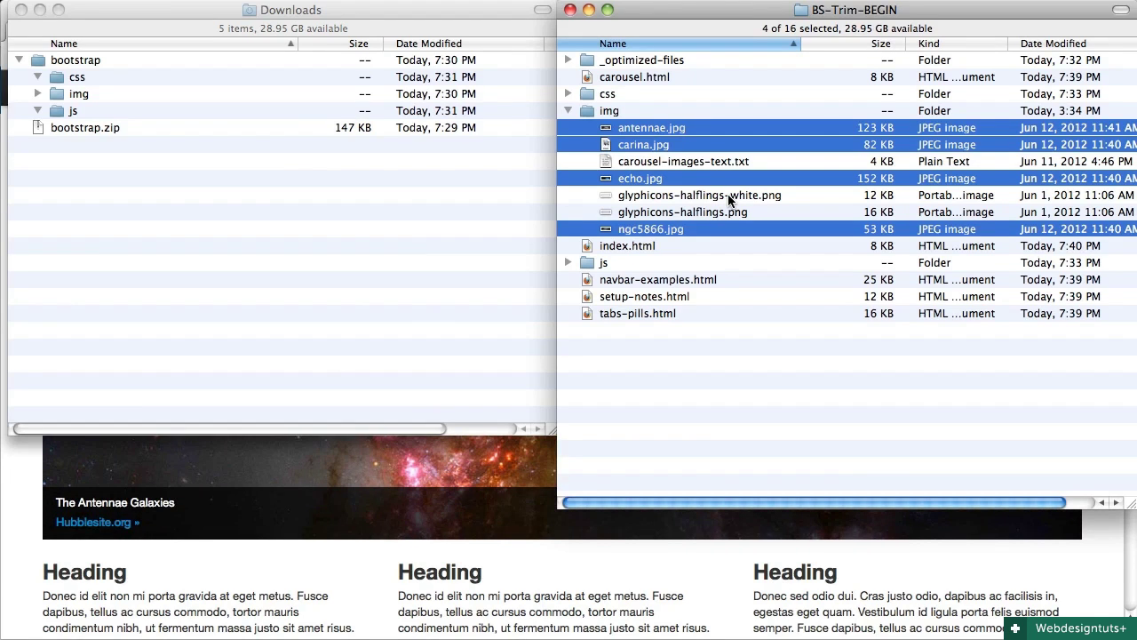
Step: Preview glyphicons-halflings-white.png from the img folder and close the preview
left_click(729, 200)
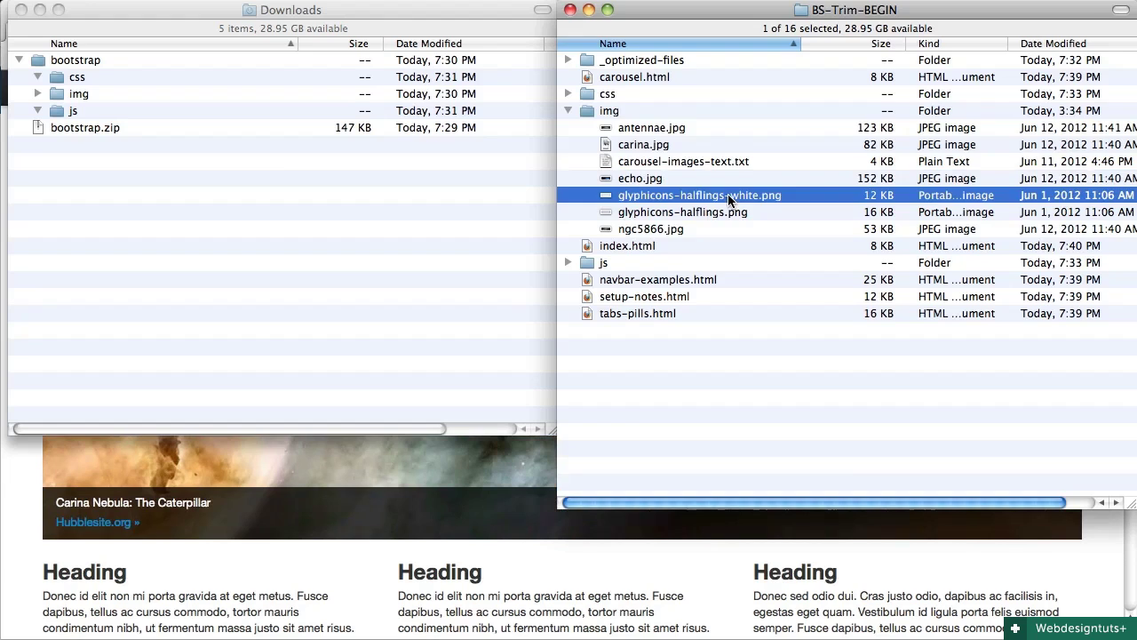
key("space")
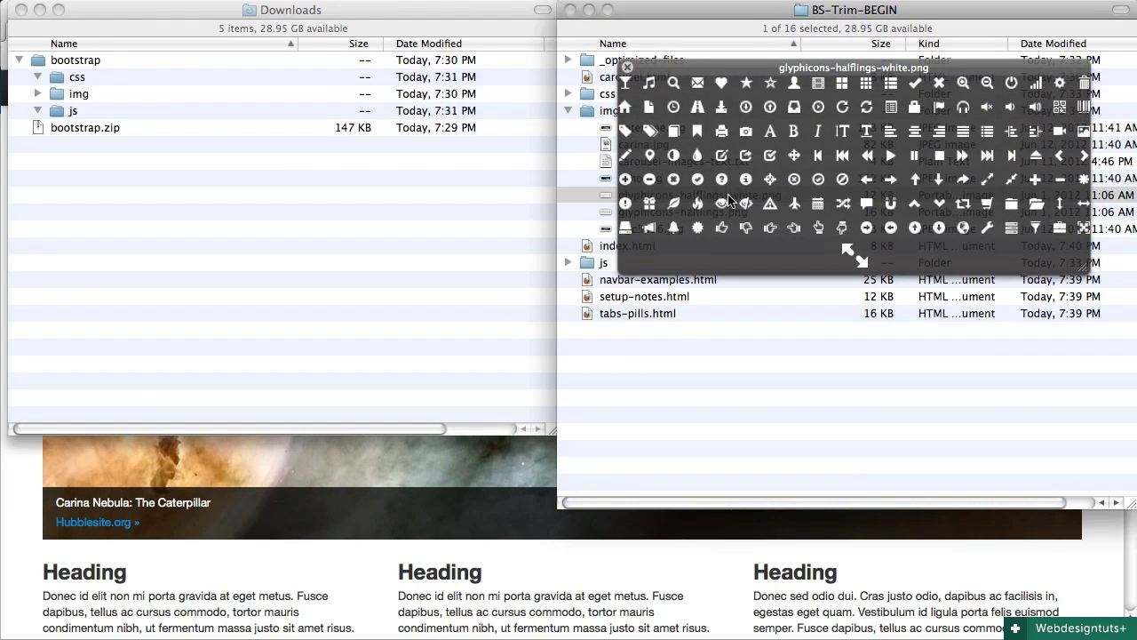
key("space")
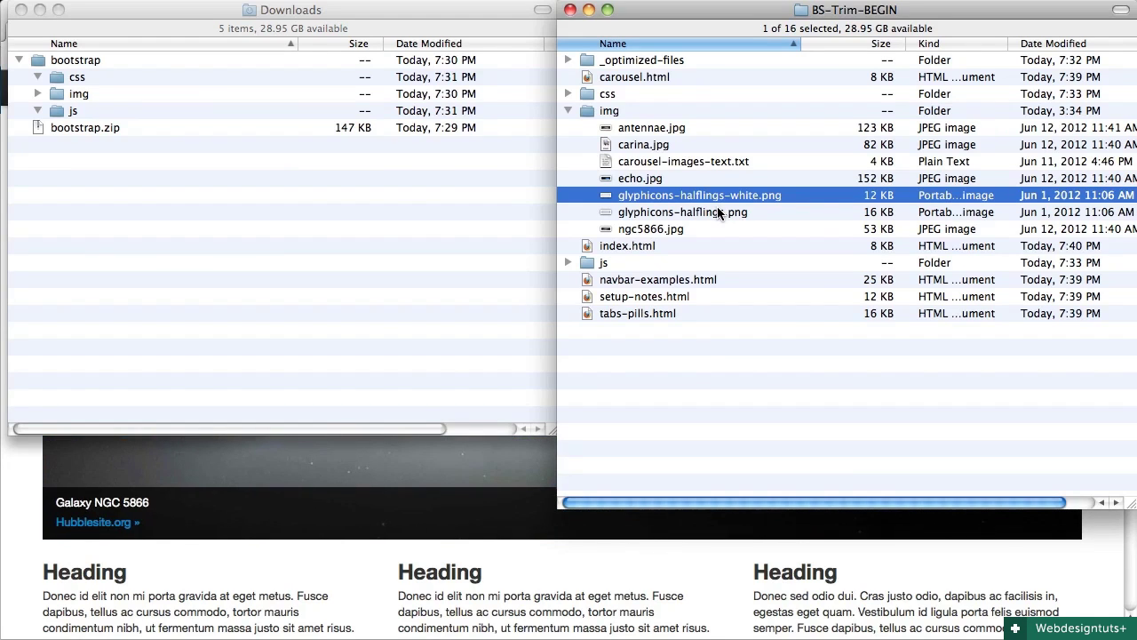
Step: Switch to Safari and upload the four carousel JPEGs and both glyphicons-halflings PNGs from the img folder to the Smush.it uploader
key("super+Tab")
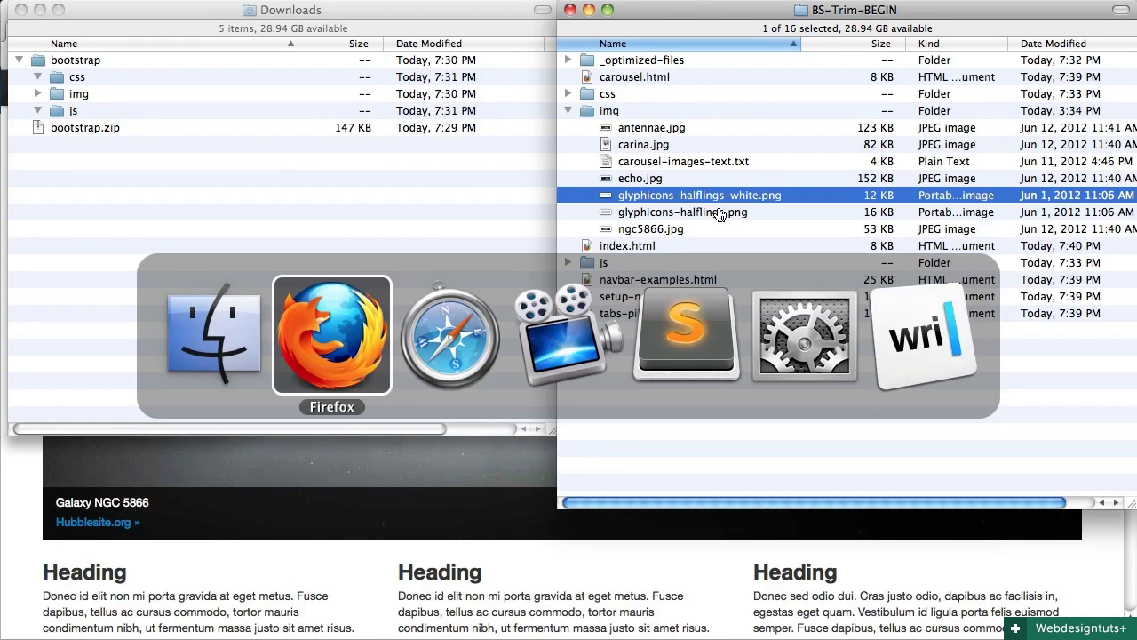
key("super+Tab")
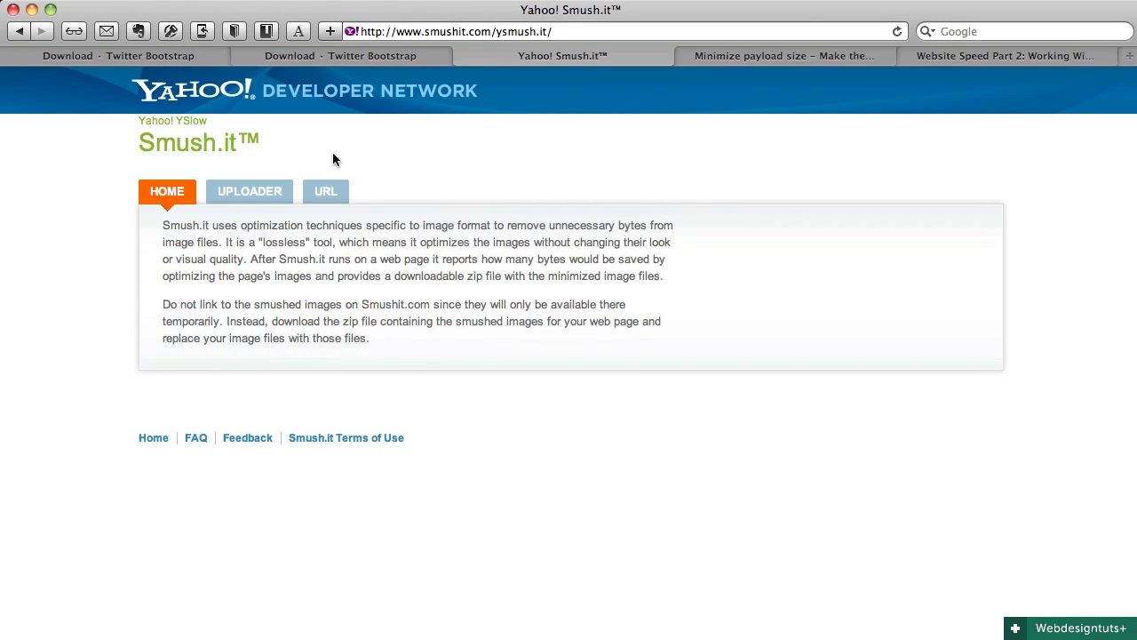
left_click(261, 192)
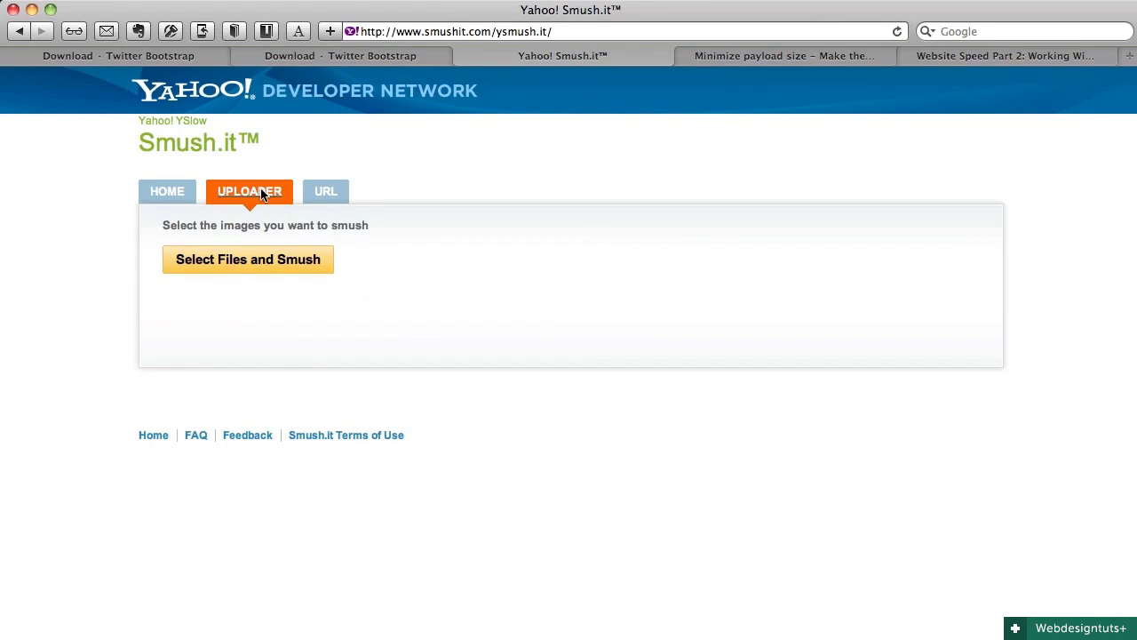
left_click(259, 261)
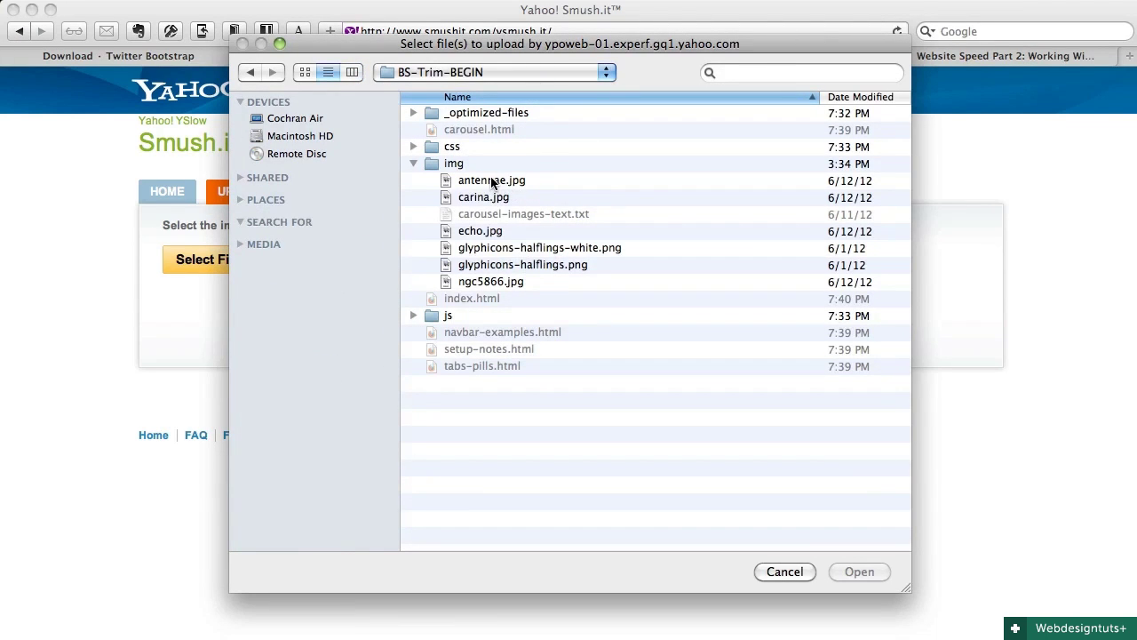
left_click(492, 182)
left_click(484, 198, "shift")
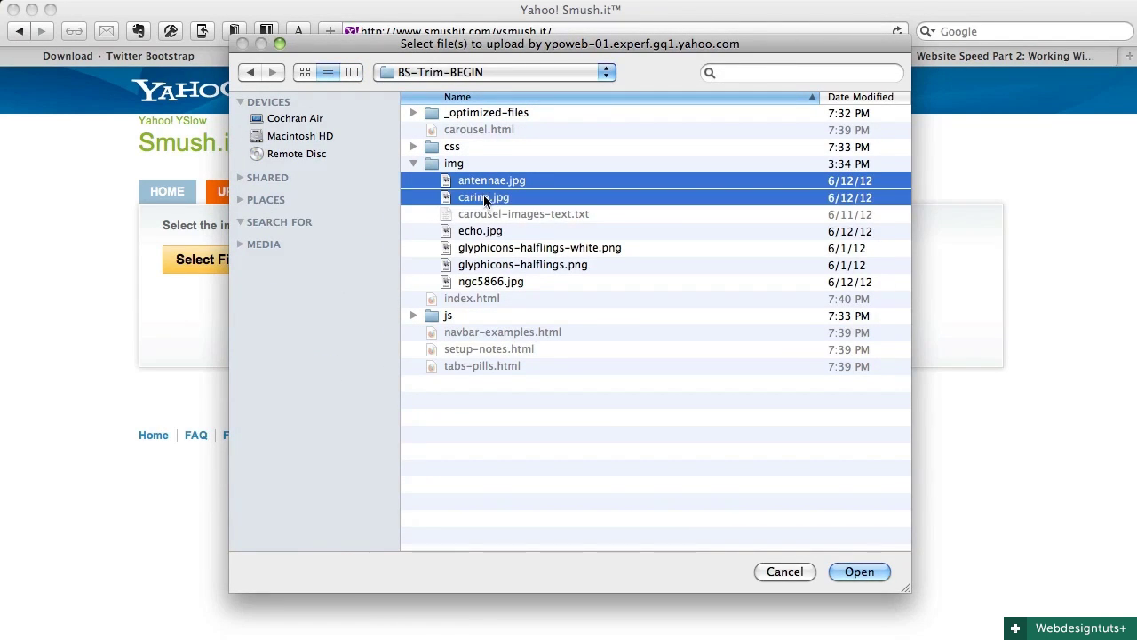
left_click(477, 233, "super")
left_click(473, 250, "super")
left_click(468, 266, "super")
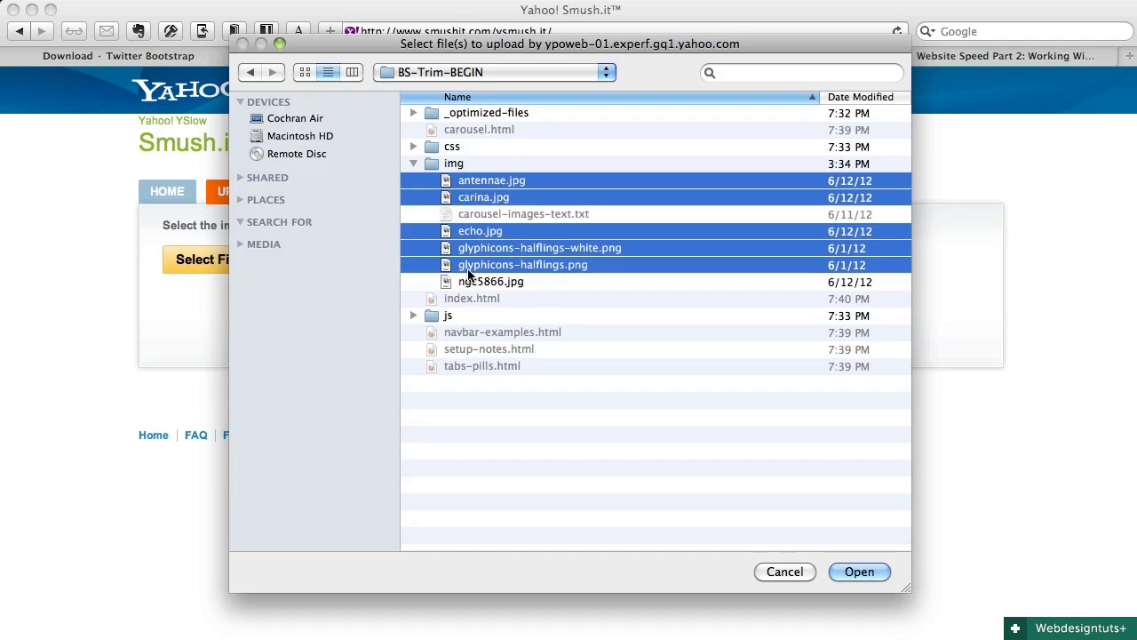
left_click(468, 282, "super")
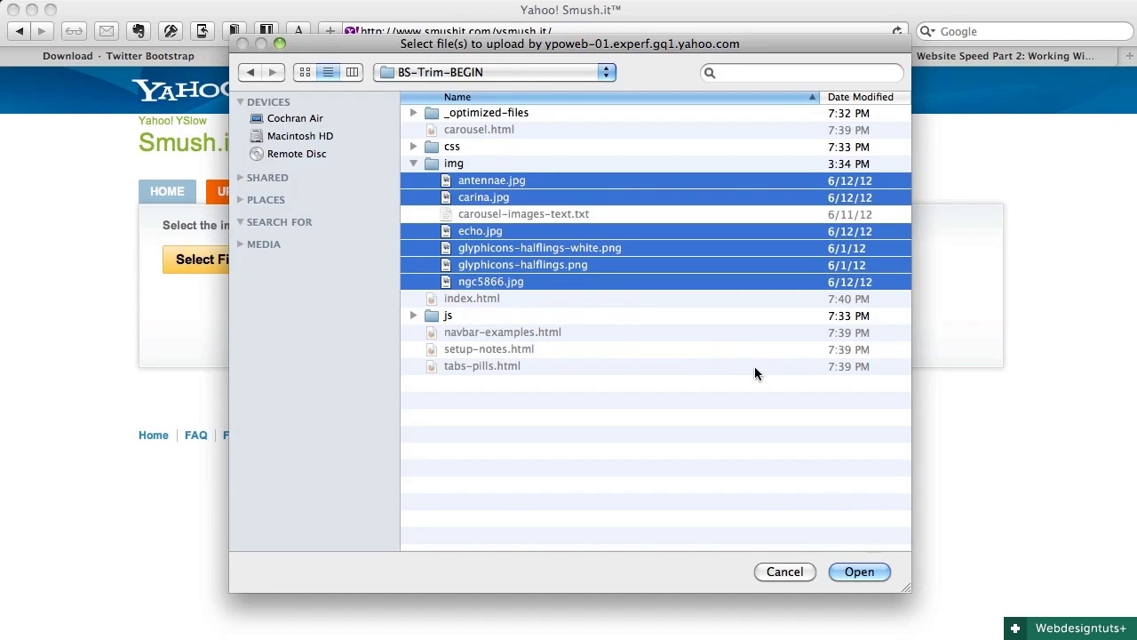
left_click(858, 572)
Step: Review the Smush.it results and download the smushed images
scroll(839, 508, "down", 2)
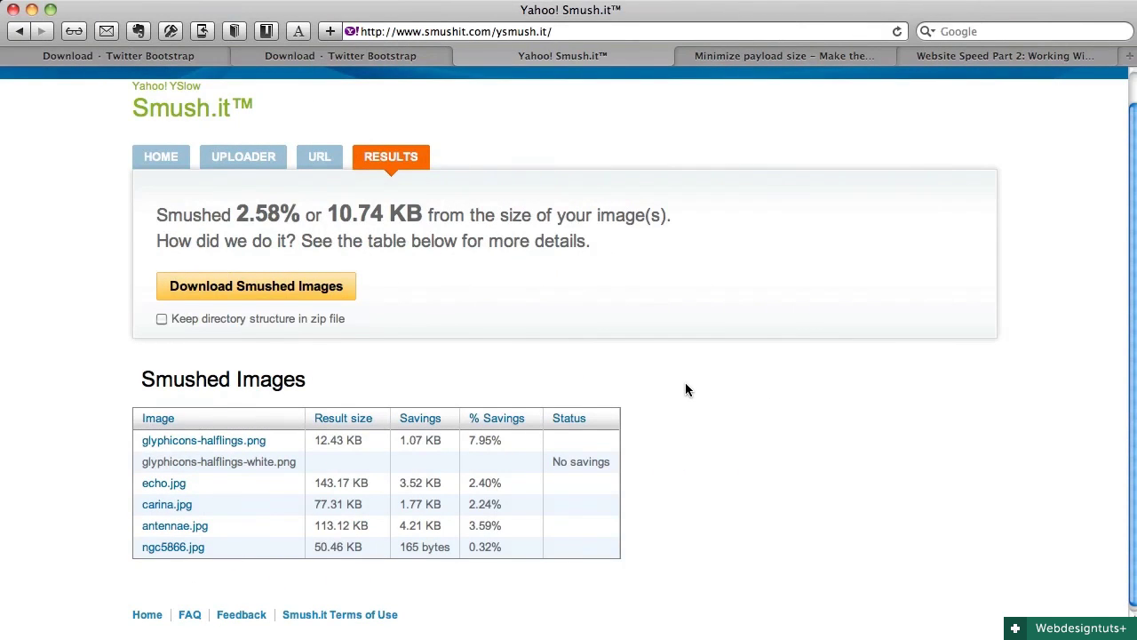
scroll(685, 389, "down", 1)
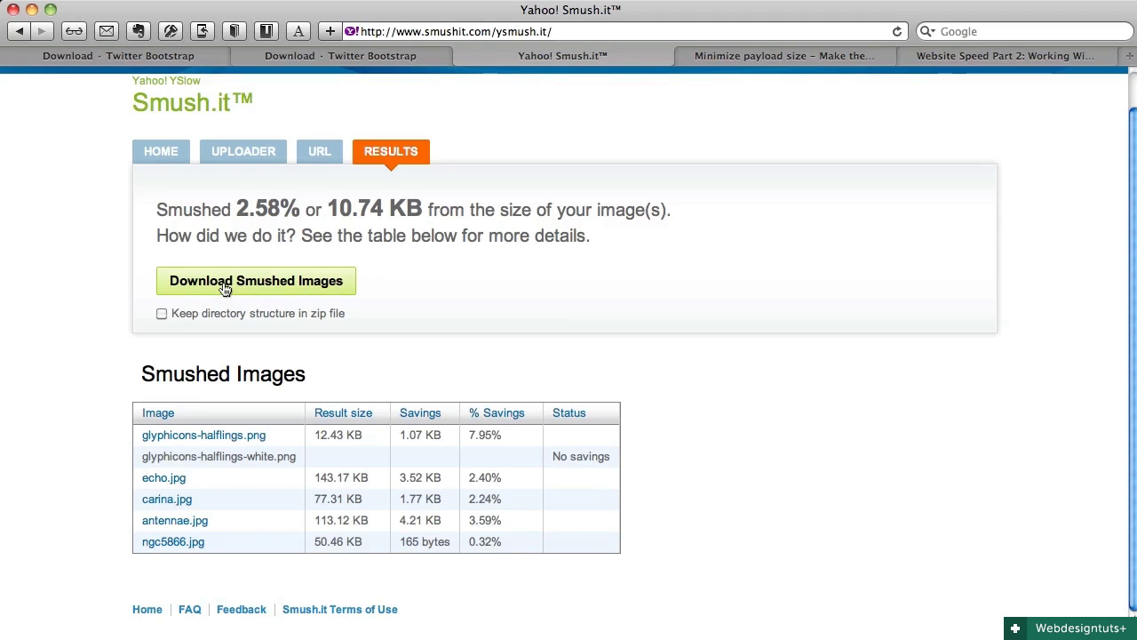
left_click(225, 289)
left_click(225, 289)
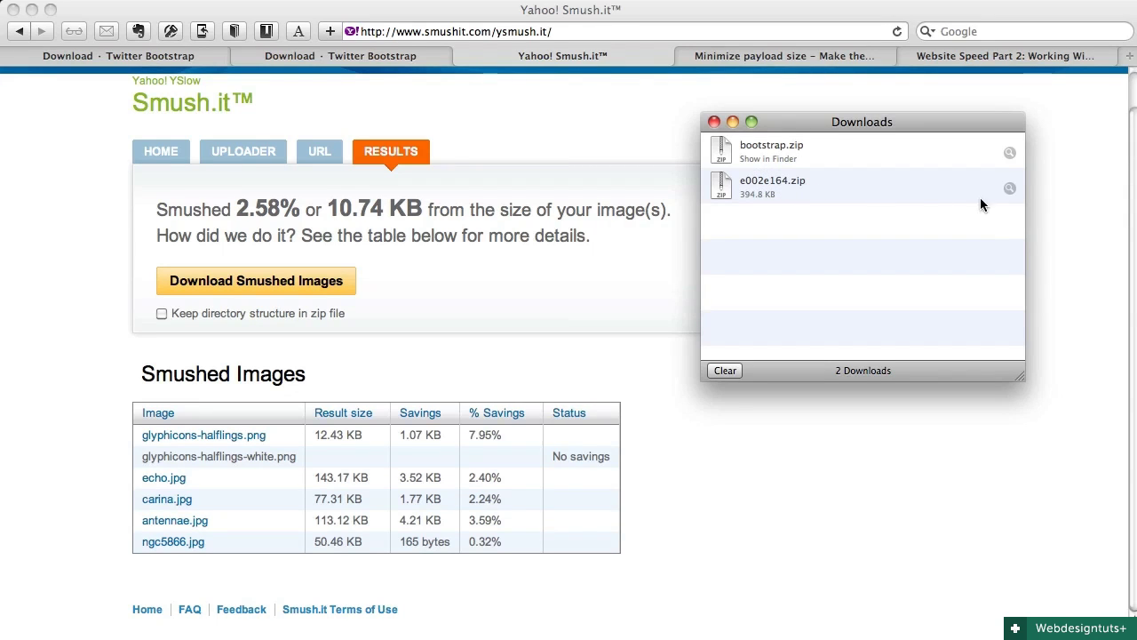
Step: Show the downloaded e002e164.zip in Finder, unpack it and expand the extracted folder
left_click(1010, 189)
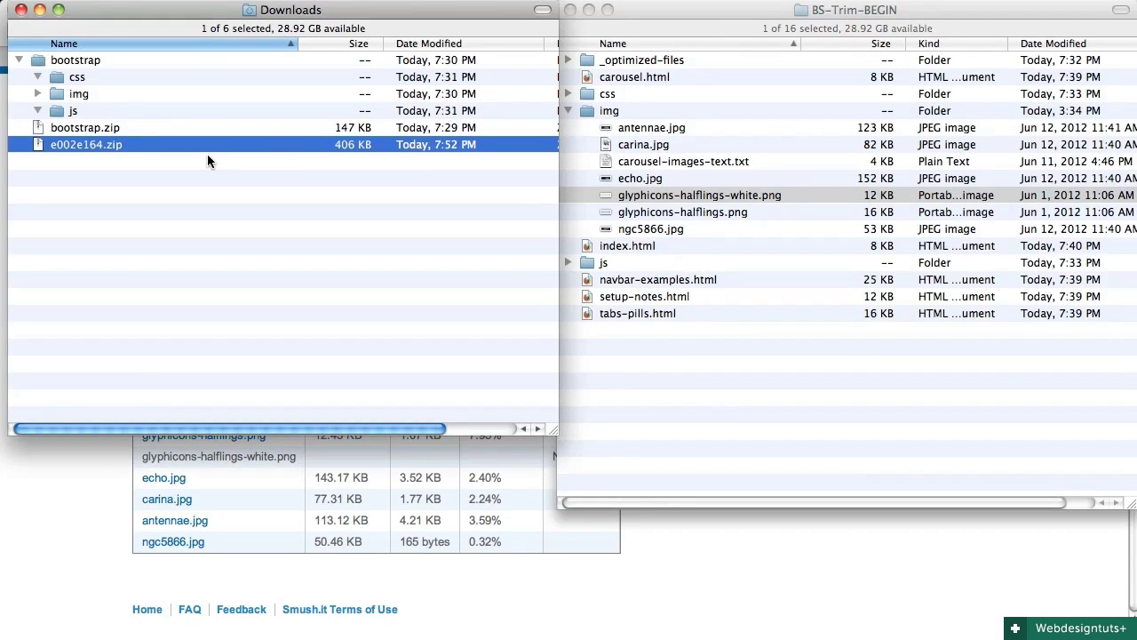
double_click(42, 144)
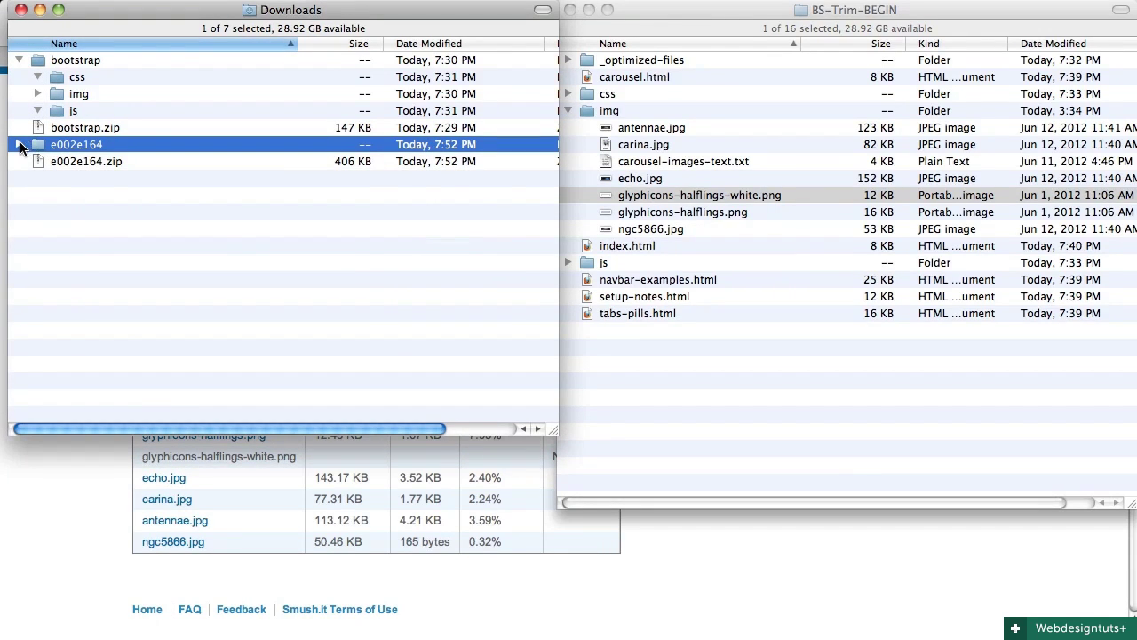
left_click(18, 144)
Step: Move all five images from the e002e164 folder into the BS-Trim-BEGIN img folder, replacing all existing files of the same name
left_click(130, 163)
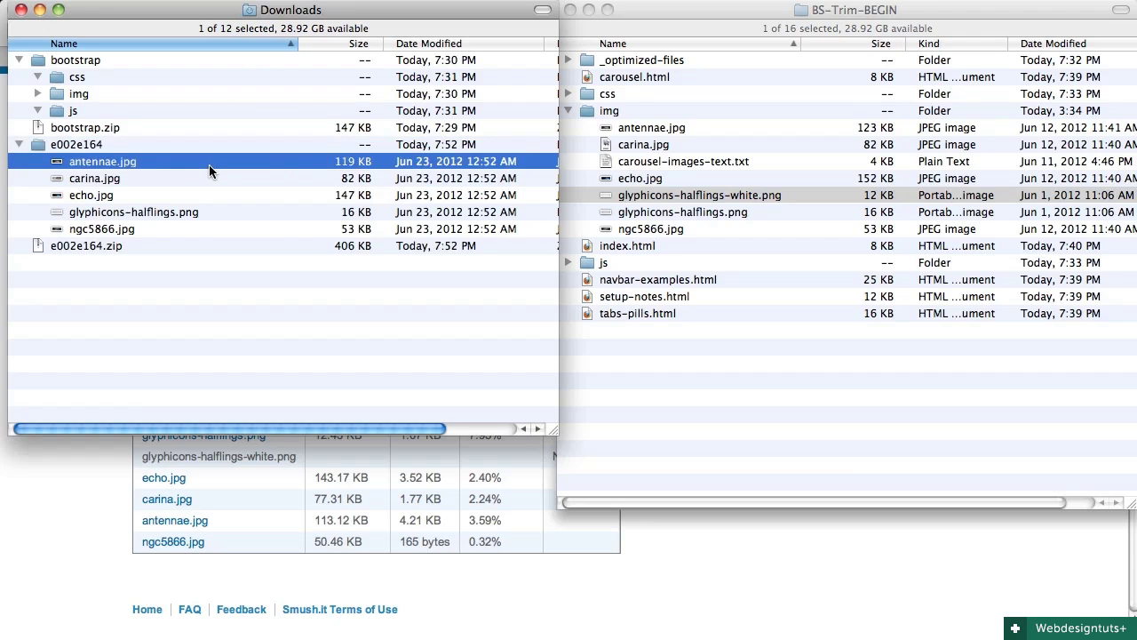
key("shift+Down")
key("shift+Down")
key("shift+Down")
key("shift+Down")
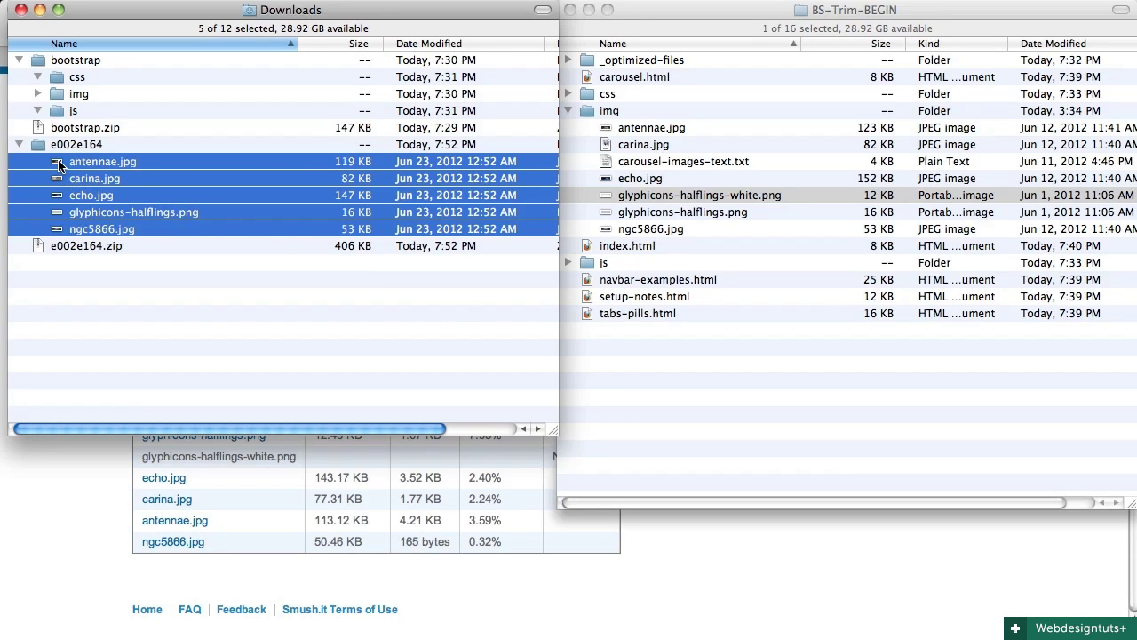
left_click_drag(58, 165, 620, 167)
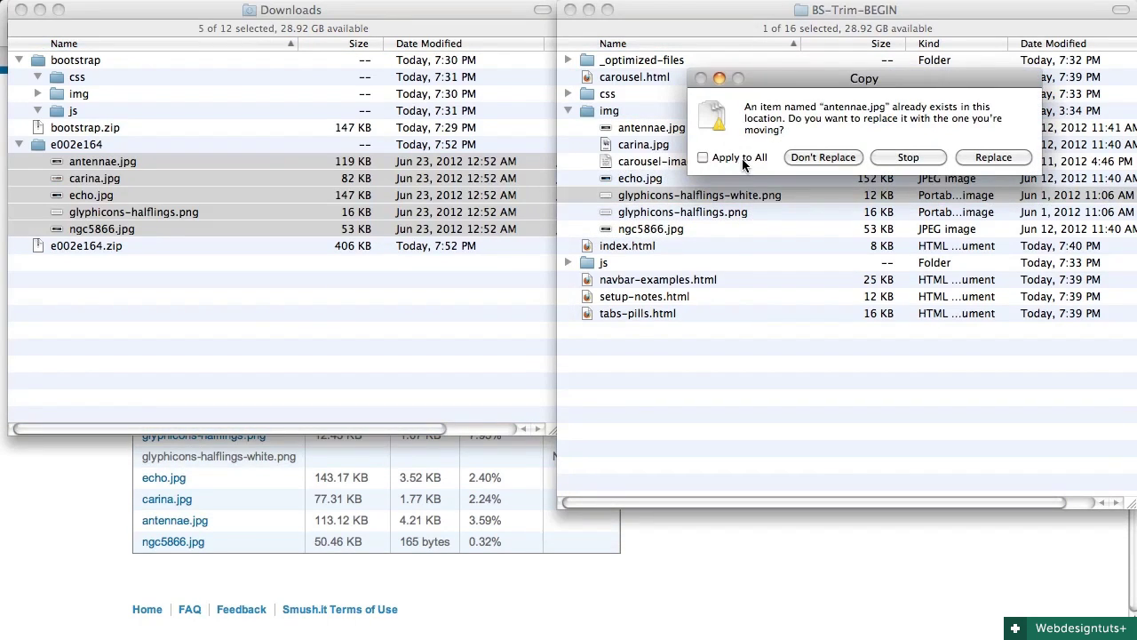
left_click(743, 160)
left_click(993, 158)
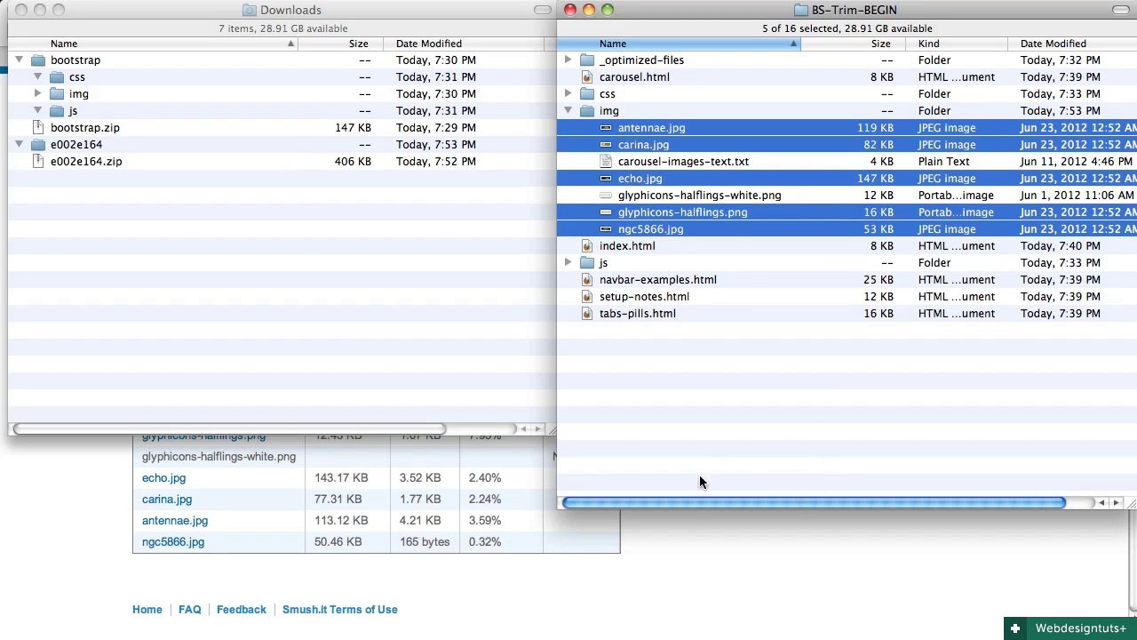
Step: Switch back to Safari and look through the Google Developers article "Minimize payload size" down to its Enable compression section
left_click(688, 560)
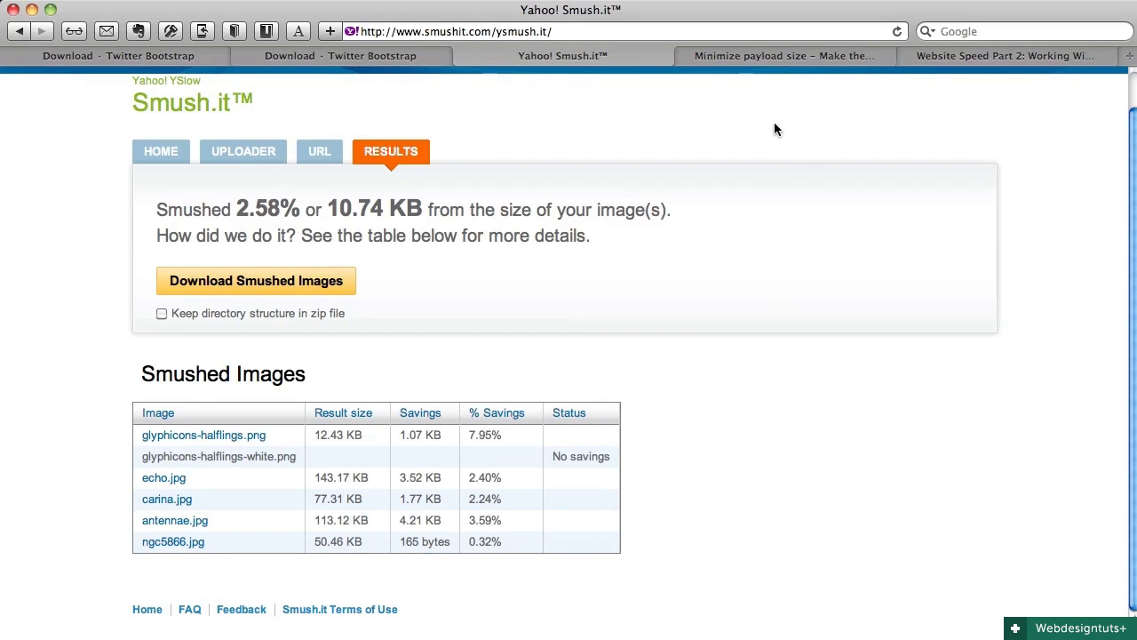
left_click(769, 56)
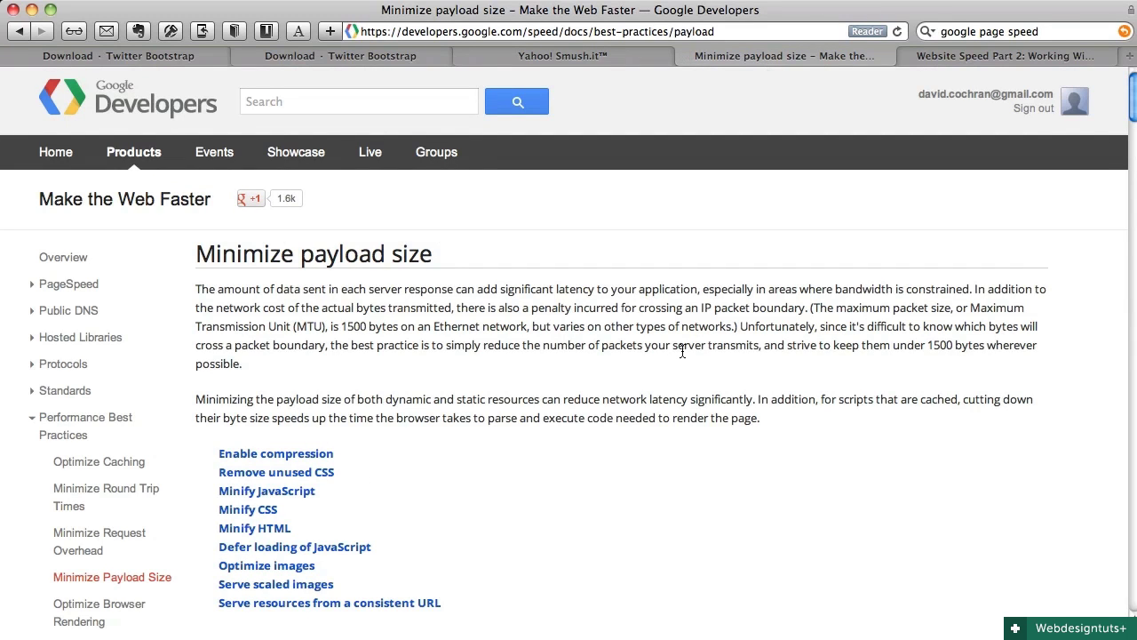
scroll(682, 351, "down", 2)
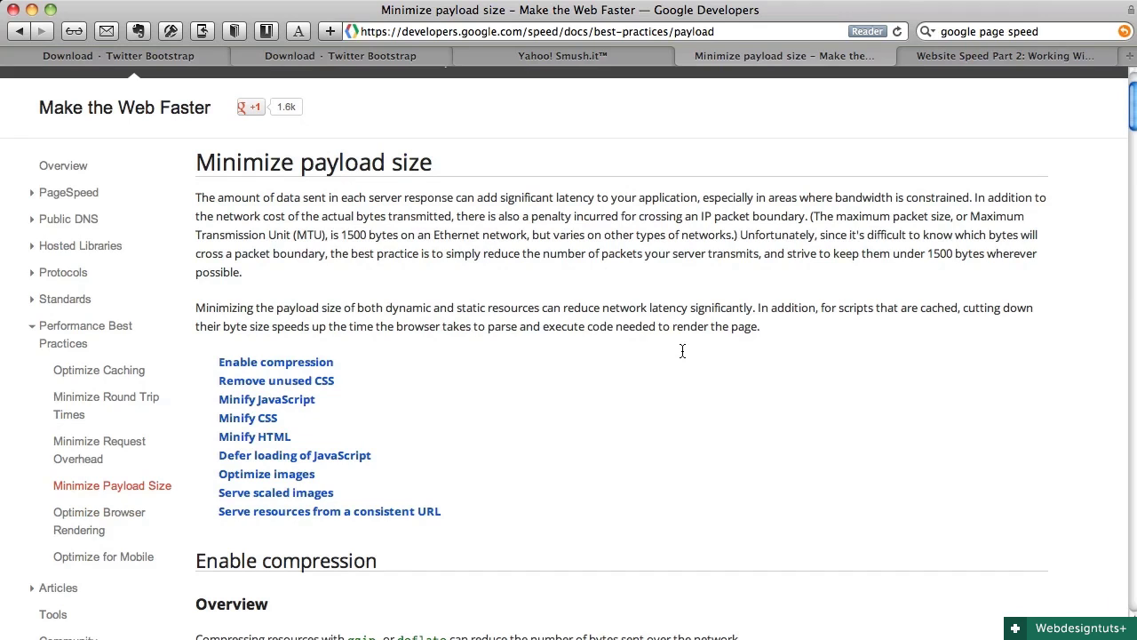
scroll(683, 351, "down", 2)
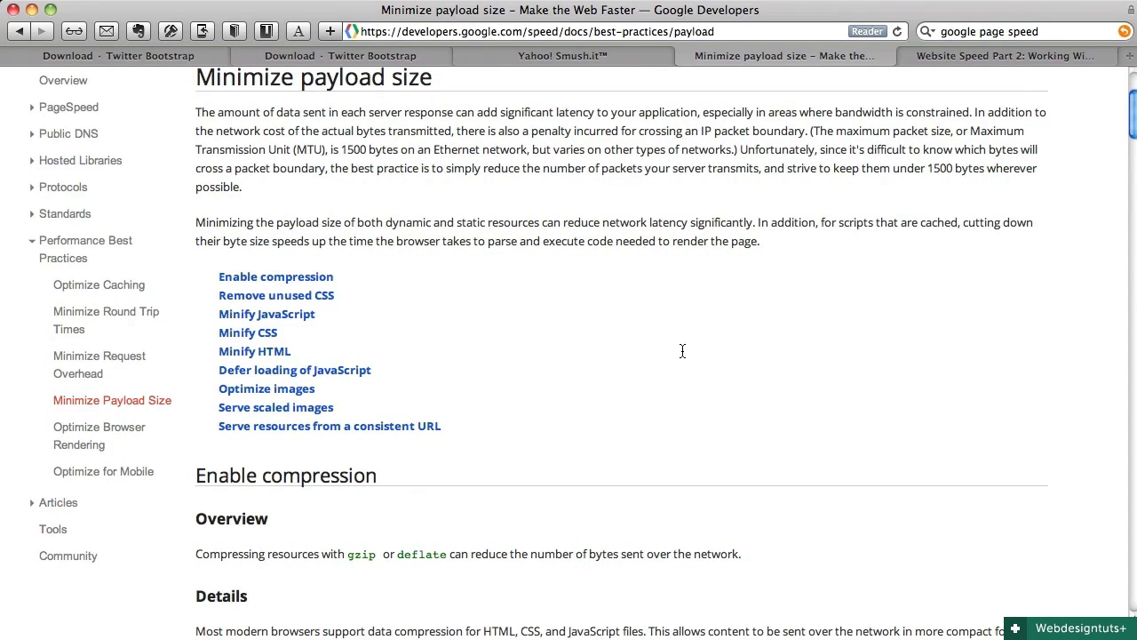
Step: Read the opening of the Speckyboy article "Website Speed Part 2: Working With and Optimizing Images for the Web"
left_click(906, 55)
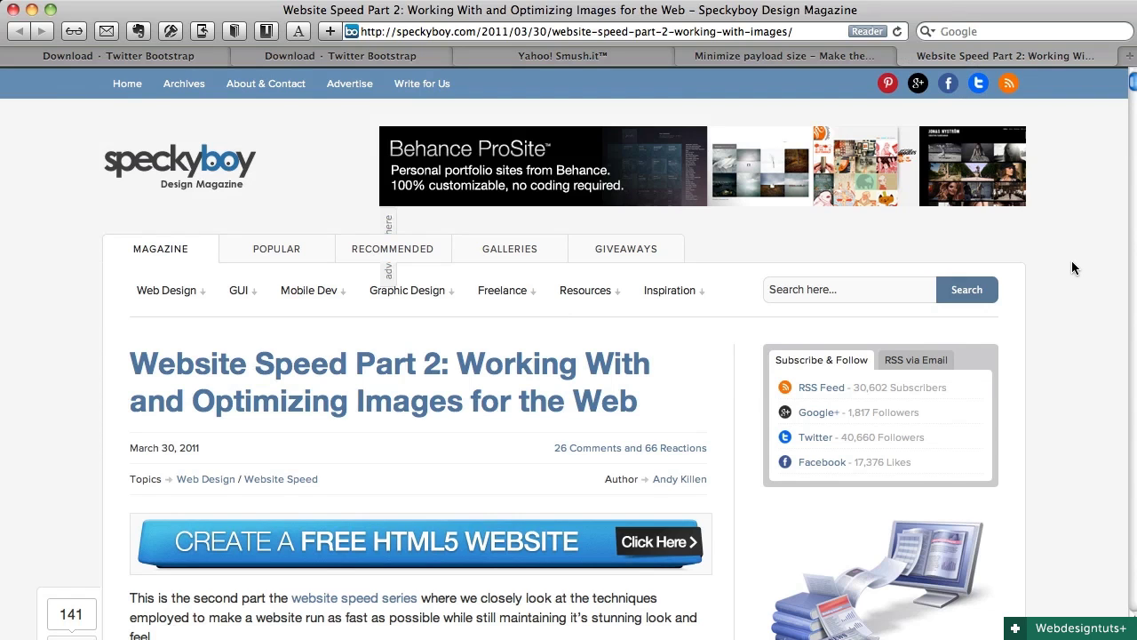
scroll(1071, 264, "down", 3)
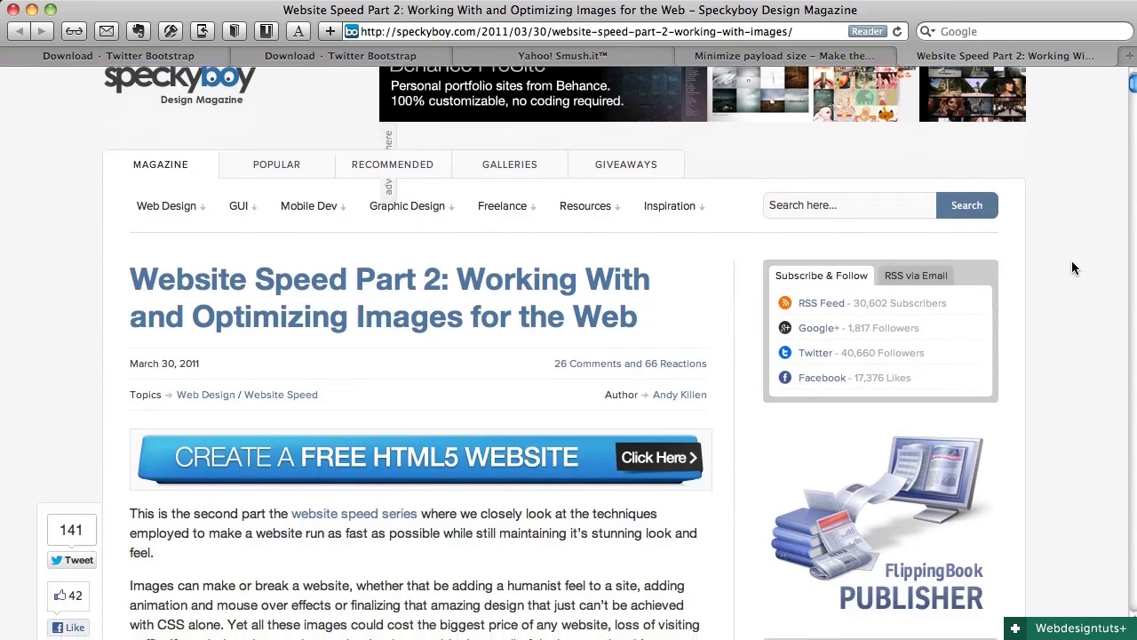
scroll(1071, 263, "down", 3)
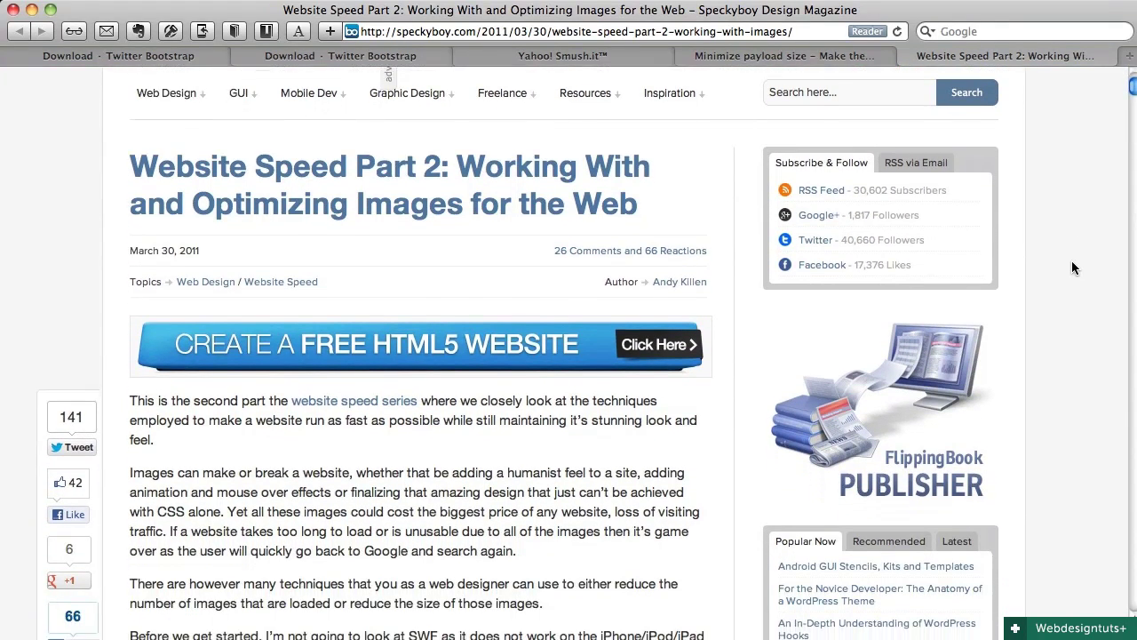
scroll(1071, 268, "down", 2)
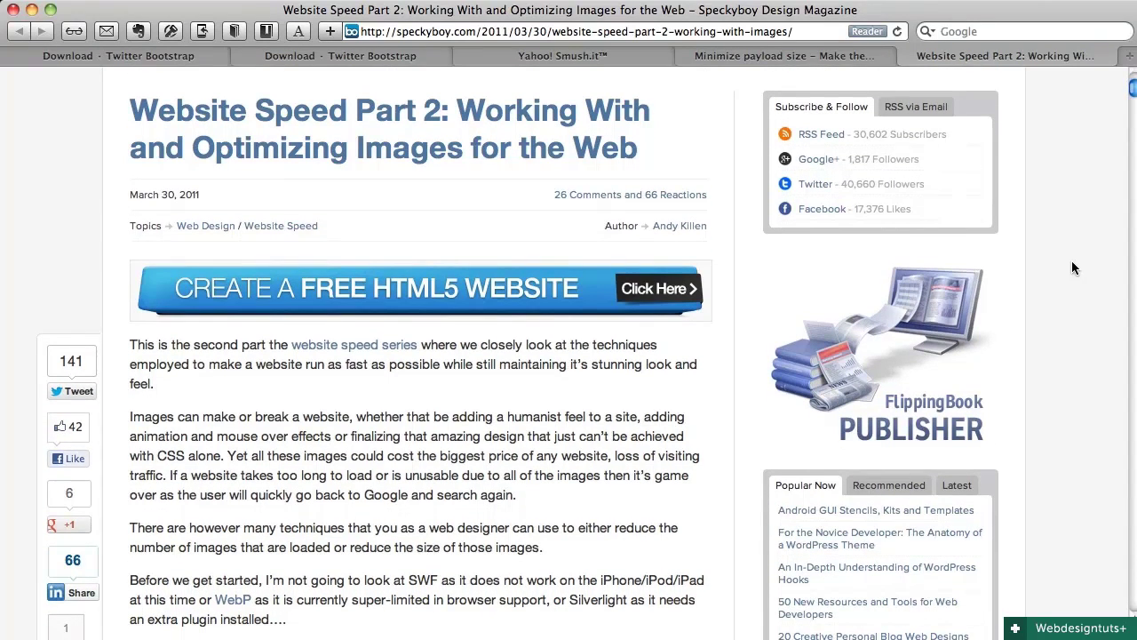
scroll(1071, 267, "down", 1)
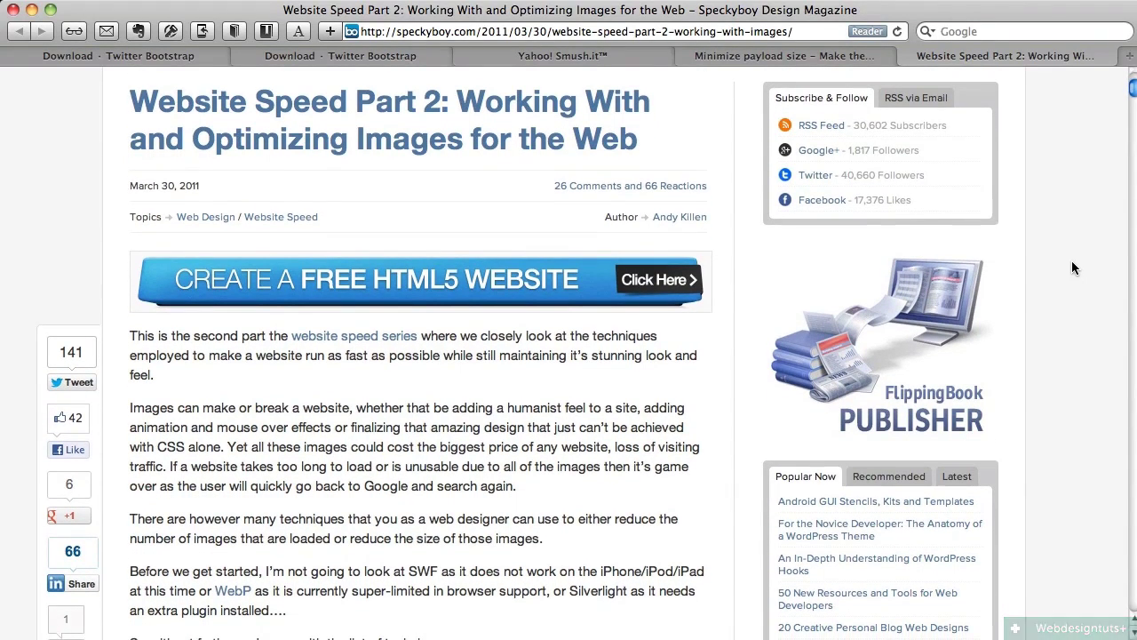